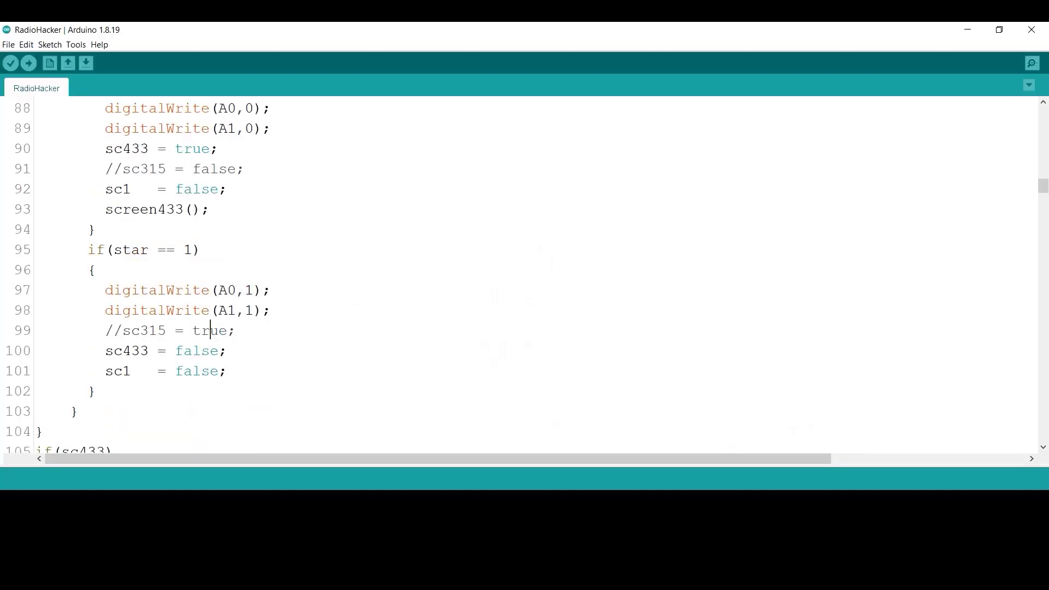
Step: Select the word 'true' on line 99 and bring up its context menu
double_click(209, 330)
right_click(207, 331)
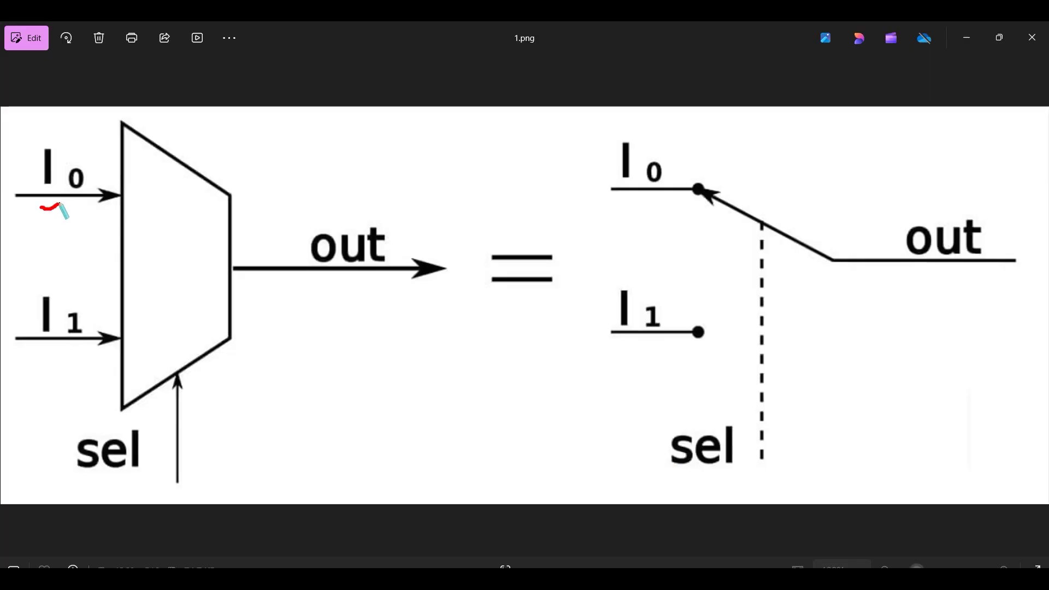
Step: Mark I1, circle 'out', underline 'sel', arrow to I0, then underline 74151N on the next image
left_click_drag(48, 353, 75, 341)
mouse_move(345, 222)
left_mouse_down()
mouse_move(333, 219)
mouse_move(345, 223)
left_mouse_up()
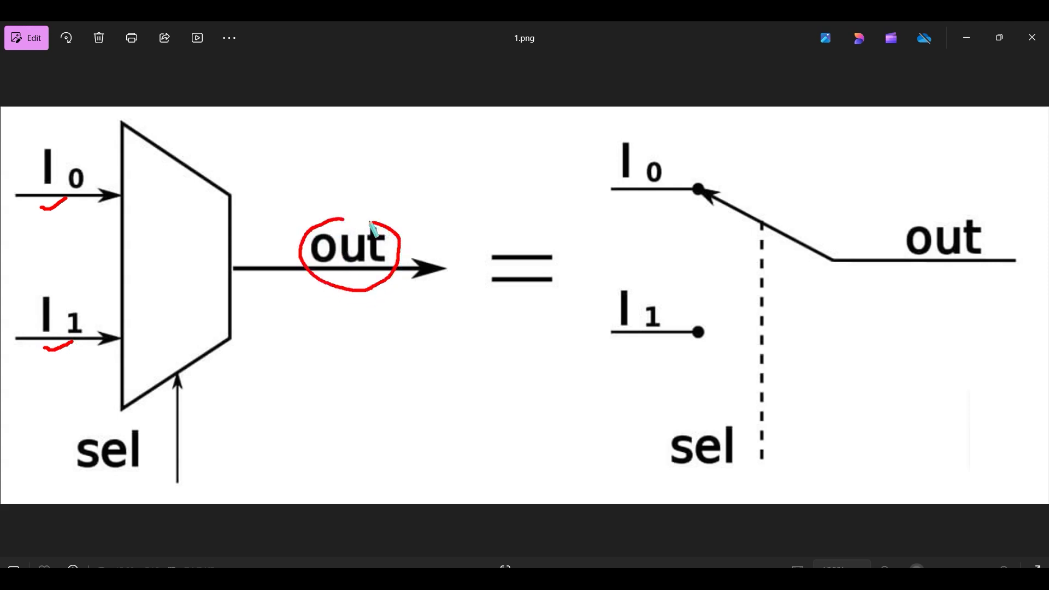
mouse_move(78, 476)
left_mouse_down()
mouse_move(146, 483)
mouse_move(122, 277)
mouse_move(98, 482)
left_mouse_up()
mouse_move(827, 260)
left_mouse_down()
mouse_move(687, 203)
mouse_move(699, 222)
left_mouse_up()
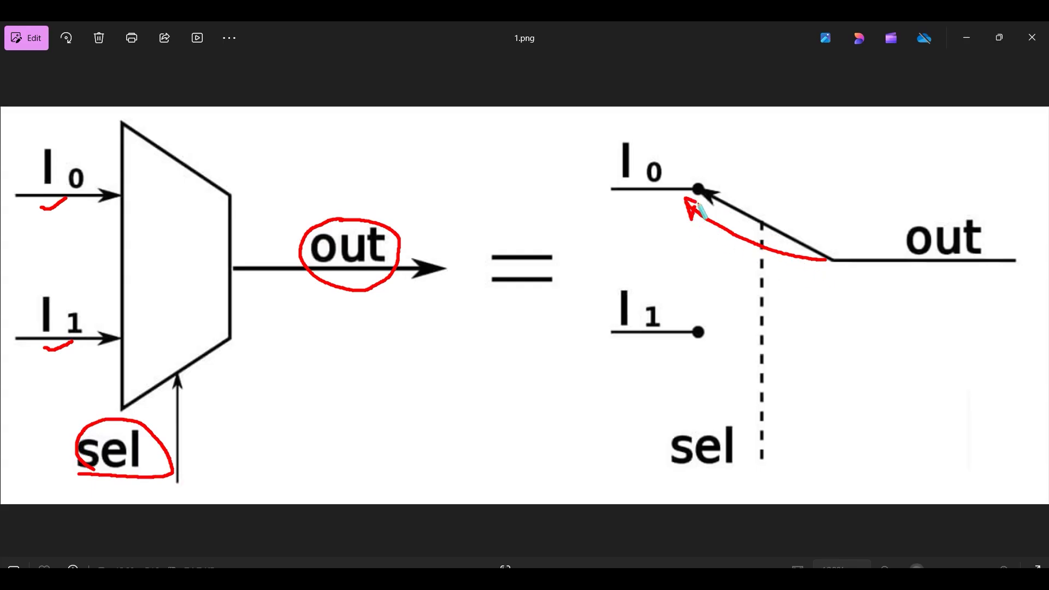
mouse_move(826, 262)
left_mouse_down()
mouse_move(715, 329)
mouse_move(746, 344)
left_mouse_up()
key("Right")
left_click_drag(516, 475, 599, 475)
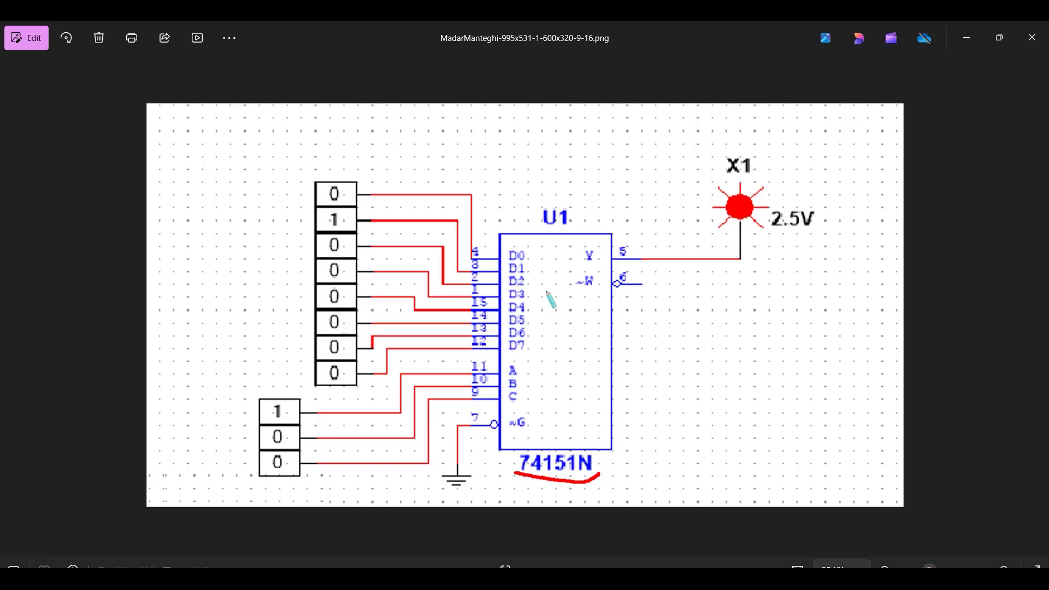
Step: Bracket the data and select inputs with labels 8 and 3, and circle the select boxes
left_click_drag(541, 288, 536, 351)
left_click_drag(548, 284, 553, 289)
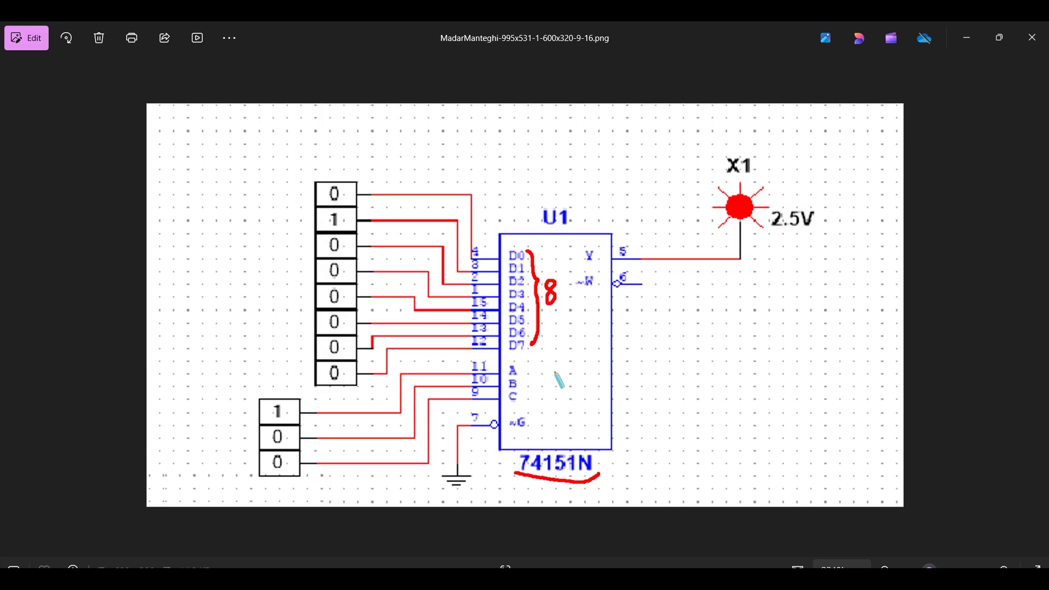
mouse_move(527, 362)
left_mouse_down()
mouse_move(531, 406)
mouse_move(560, 400)
left_mouse_up()
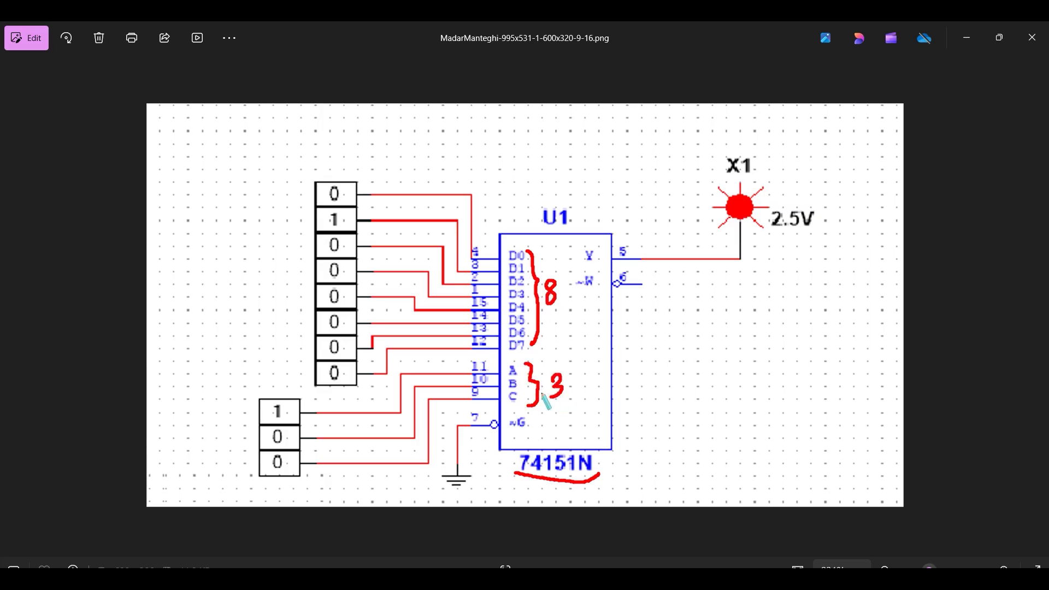
mouse_move(301, 392)
left_mouse_down()
mouse_move(328, 443)
mouse_move(361, 427)
left_mouse_up()
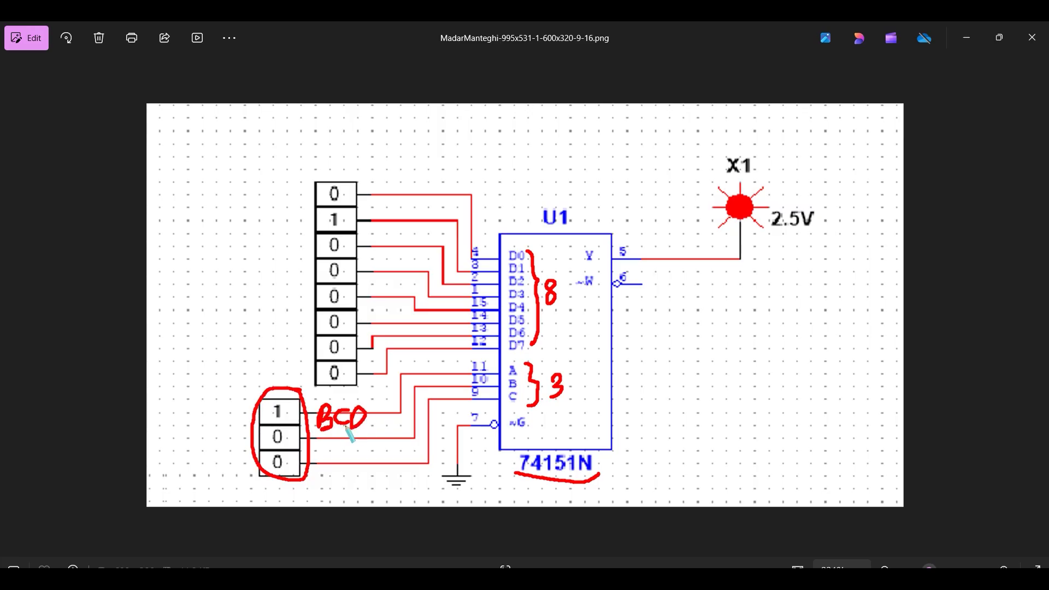
left_click_drag(290, 417, 300, 414)
Step: Circle D1 and its 1, note 1 and 0 at the outputs, mark ~G, then show the next image
left_click_drag(525, 264, 521, 273)
left_click_drag(347, 215, 349, 224)
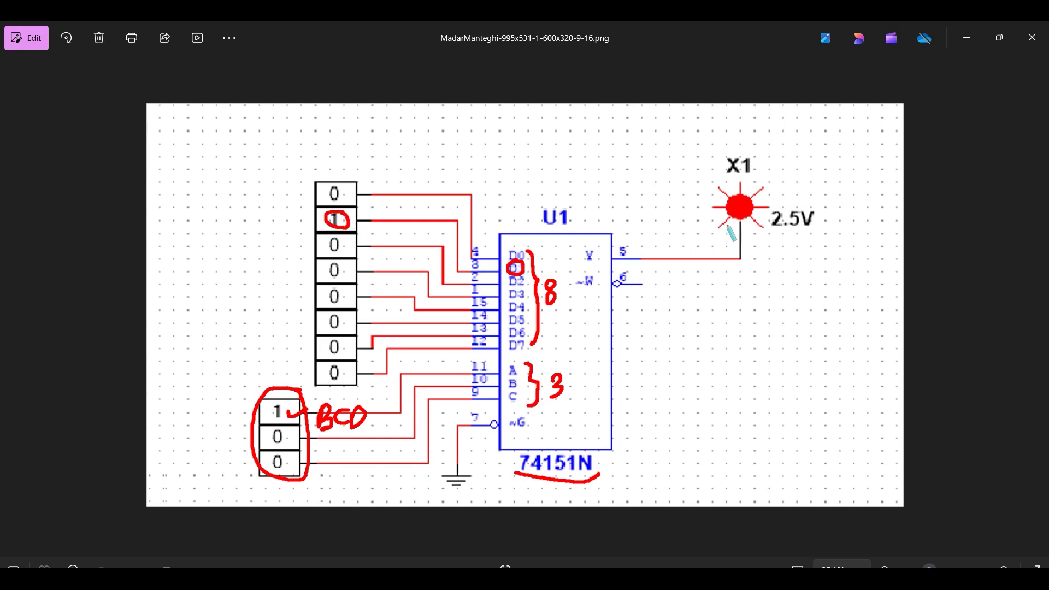
left_click_drag(770, 238, 779, 261)
left_click_drag(779, 194, 810, 179)
left_click_drag(662, 280, 661, 301)
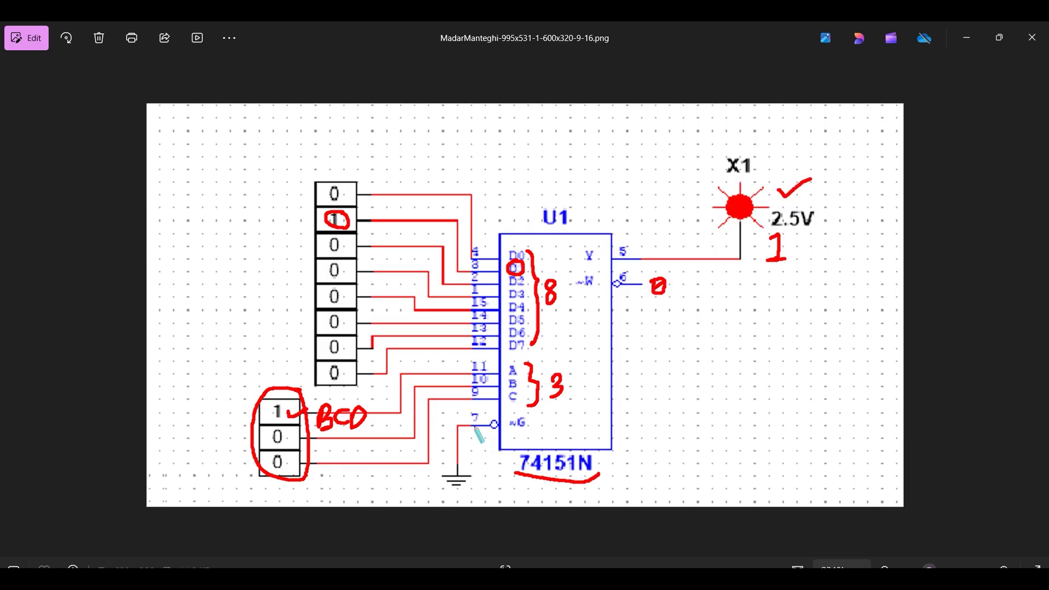
left_click_drag(494, 426, 459, 492)
key("Right")
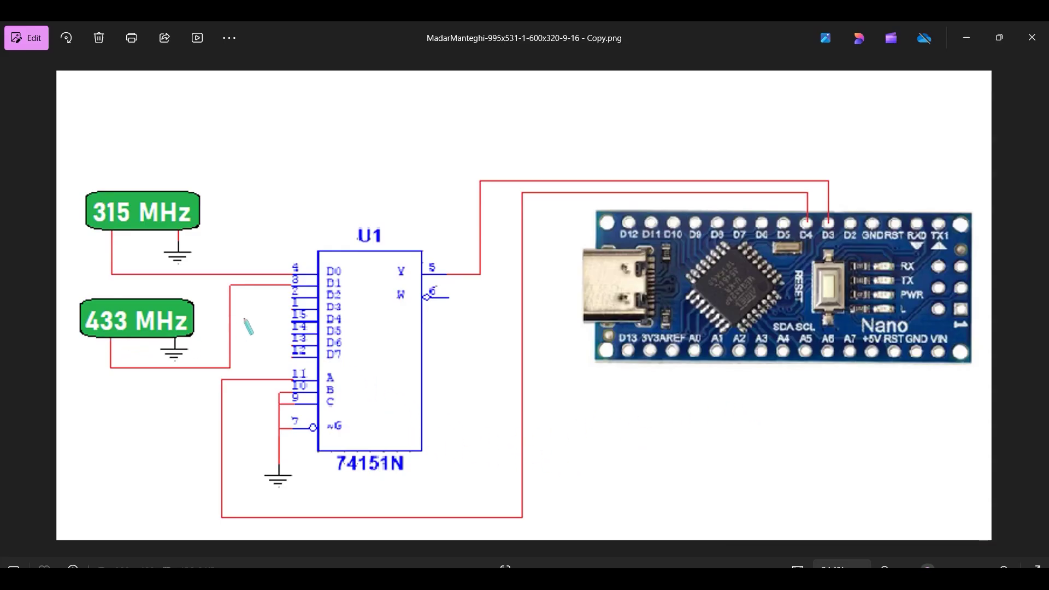
Step: Tick the 315 MHz D0 input, cross out B, circle ground, and write 1 beside line A
mouse_move(348, 267)
left_mouse_down()
mouse_move(364, 264)
mouse_move(364, 275)
left_mouse_up()
left_click_drag(331, 391, 336, 405)
left_click_drag(280, 463, 282, 461)
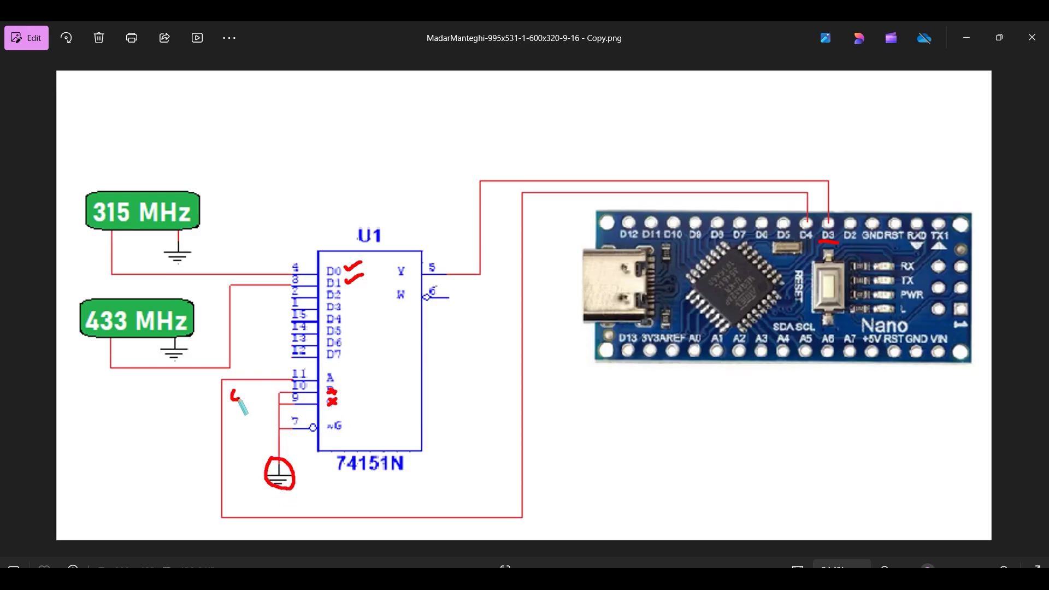
left_click_drag(236, 410, 241, 430)
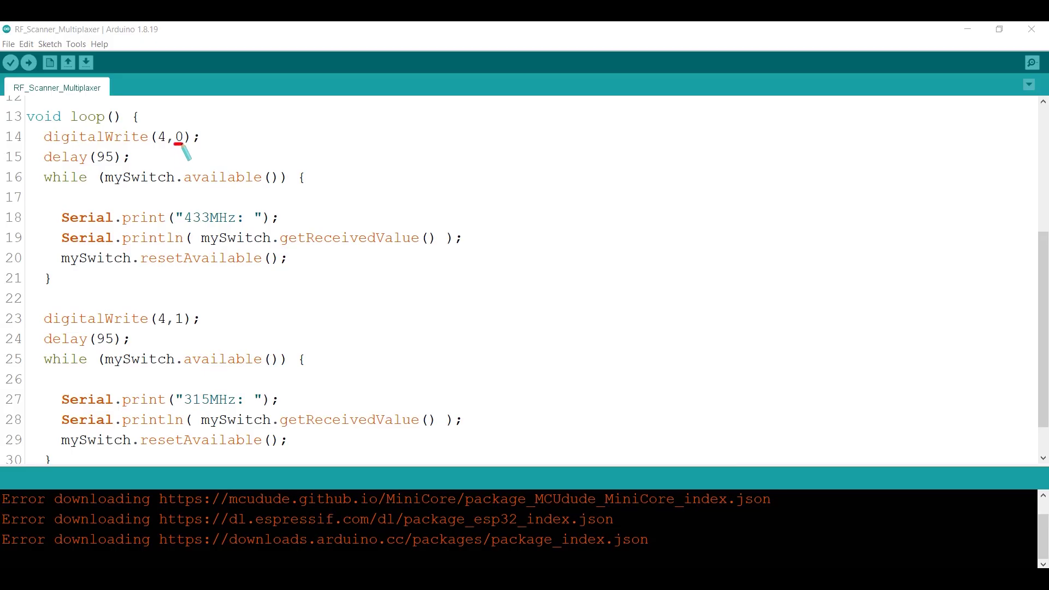
Step: Underline delay 95, the 433MHz label, the 1 in digitalWrite(4,1), mySwitch and the 315MHz label
left_click_drag(97, 163, 120, 163)
left_click_drag(180, 225, 245, 224)
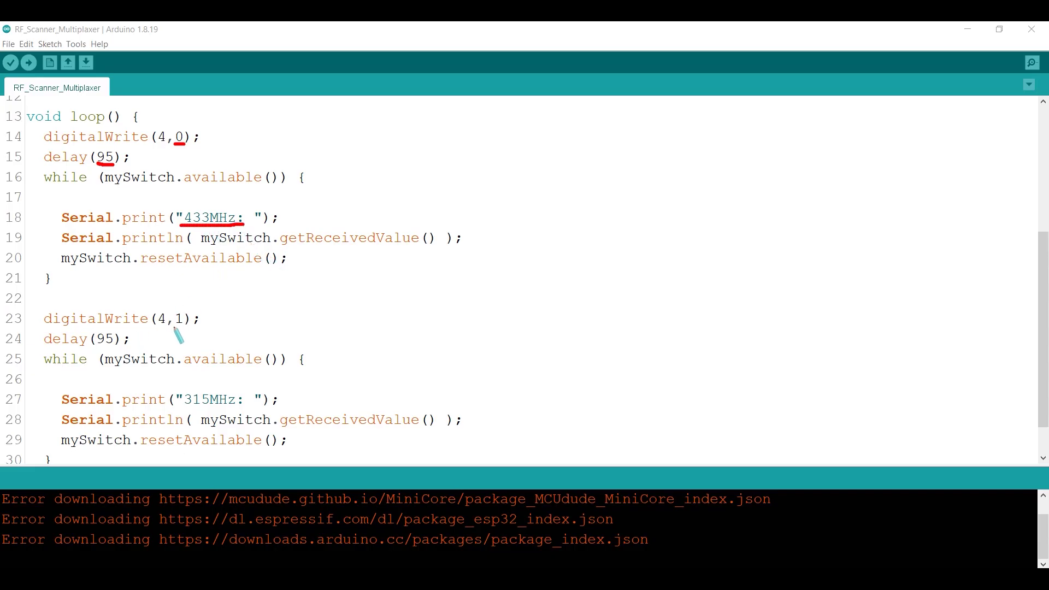
left_click_drag(174, 326, 189, 326)
left_click_drag(36, 336, 62, 335)
left_click_drag(202, 428, 269, 430)
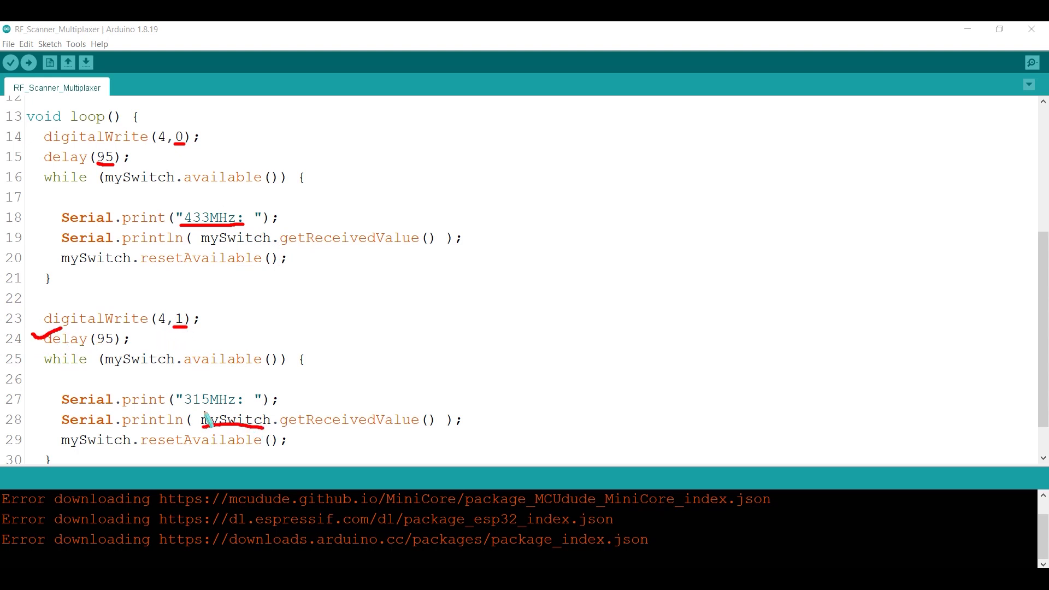
left_click_drag(188, 406, 231, 407)
left_click_drag(97, 346, 107, 345)
key("alt+Tab")
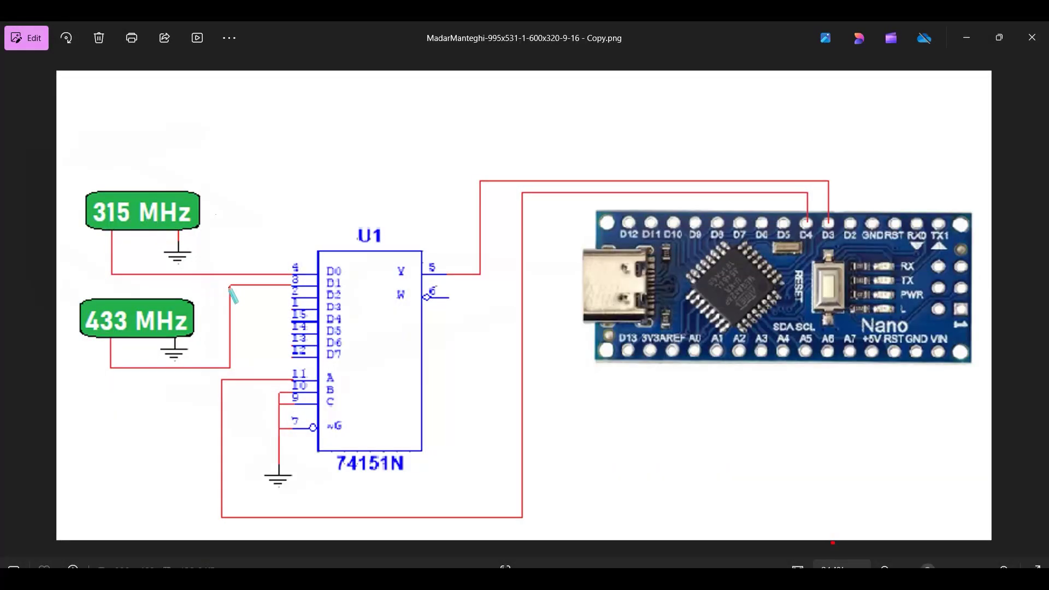
Step: Trace the 433 MHz and 315 MHz receiver wires into the 74151N's D0/D1 inputs in red
left_click_drag(232, 305, 299, 280)
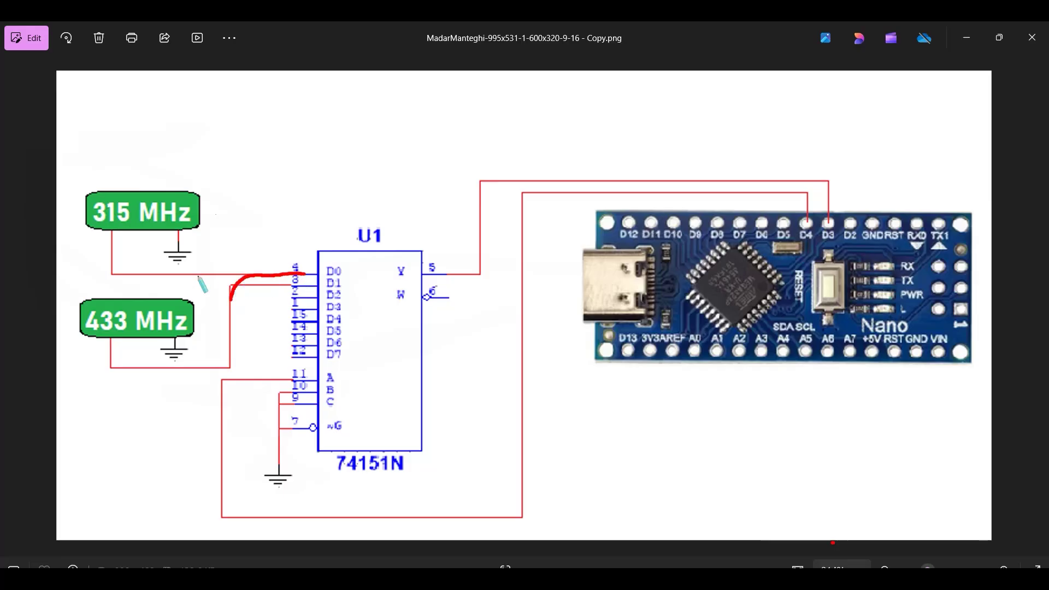
mouse_move(197, 278)
left_mouse_down()
mouse_move(288, 288)
mouse_move(238, 294)
left_mouse_up()
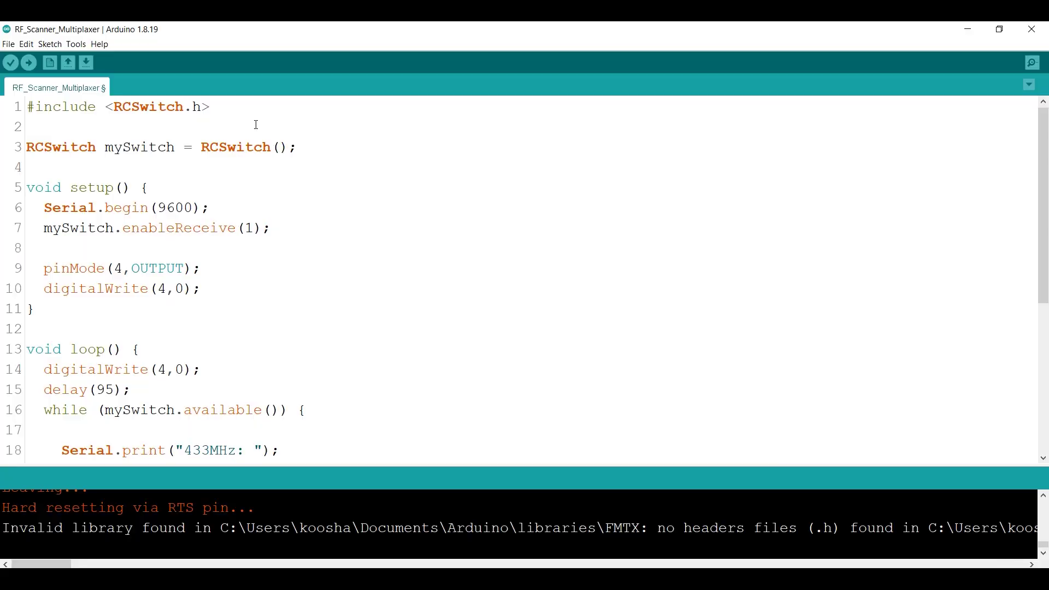
Step: Paste the web server includes and declarations after the first include, and the Wi-Fi code into setup()
key("Return")
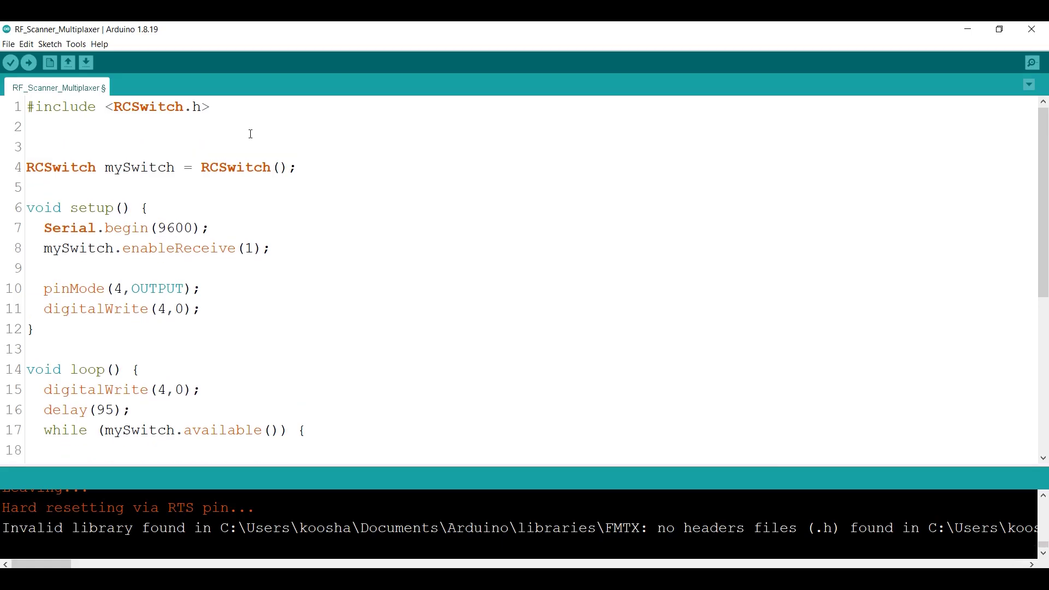
type("#include<ESP8266WiFi.h> #include<WiFiClient.h> #include<ESP8266WebServer.h> #include<ESP8266HTTPClient.h> #include \"index.h\" ESP8266WebServer server(80); IPAddress local_IP(192,168,1,150); IPAddress subnet(255,255,255,0);")
scroll(269, 165, "down", 2)
left_click(51, 367)
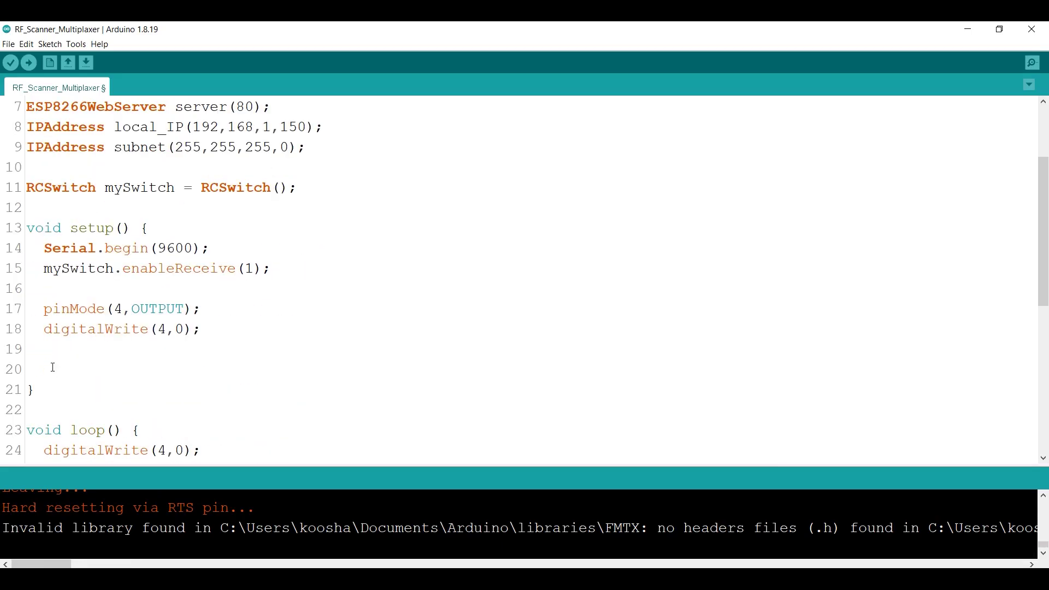
key("ctrl+v")
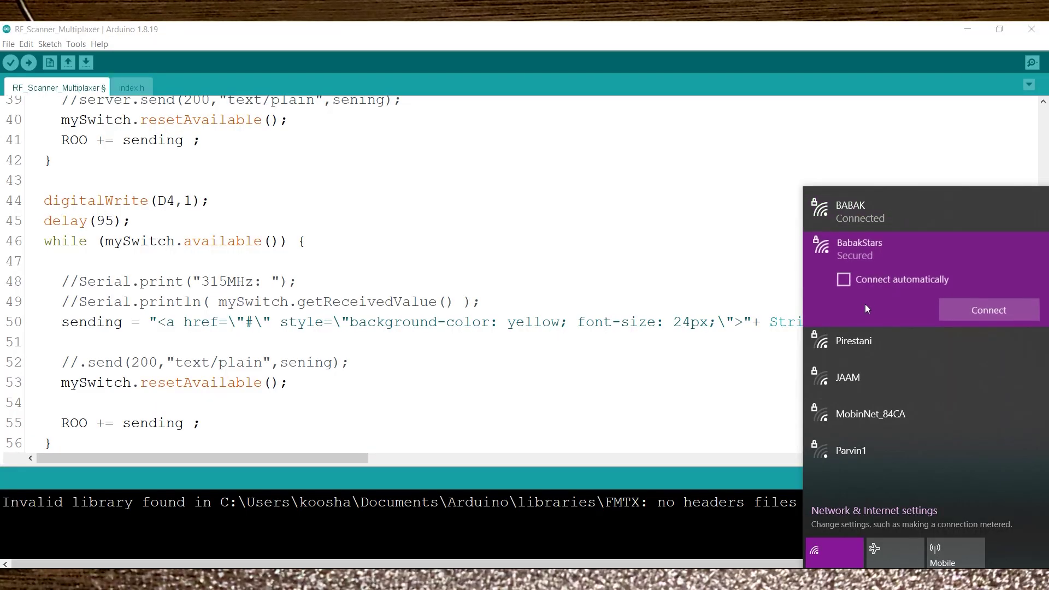
Step: Connect to the board's secured Wi-Fi network from the Windows Wi-Fi flyout
left_click(959, 308)
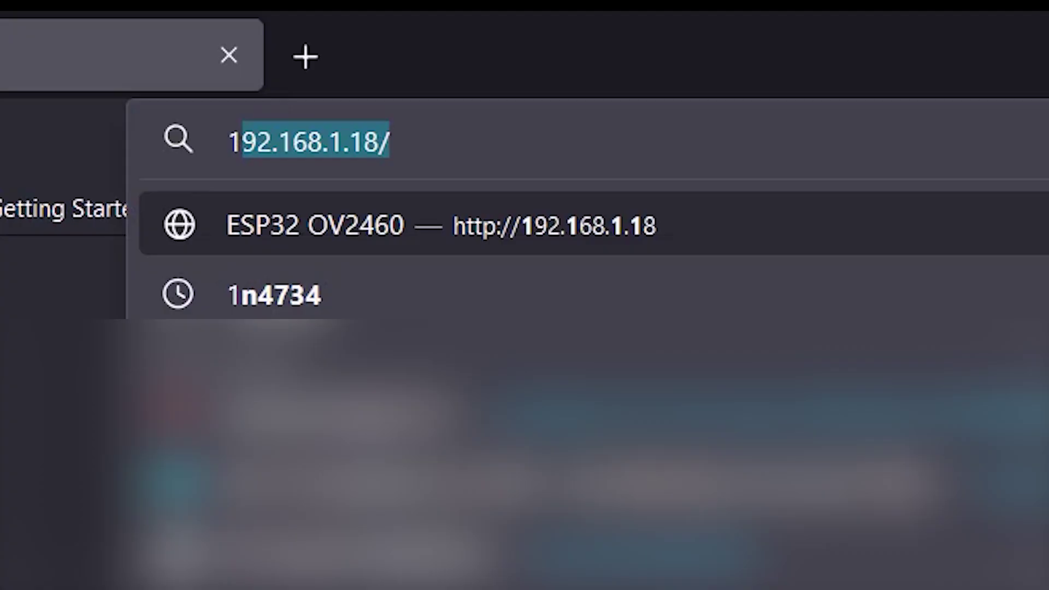
Step: Delete the old IP ending in Firefox's address bar to make way for 192.168.1.150
key("BackSpace")
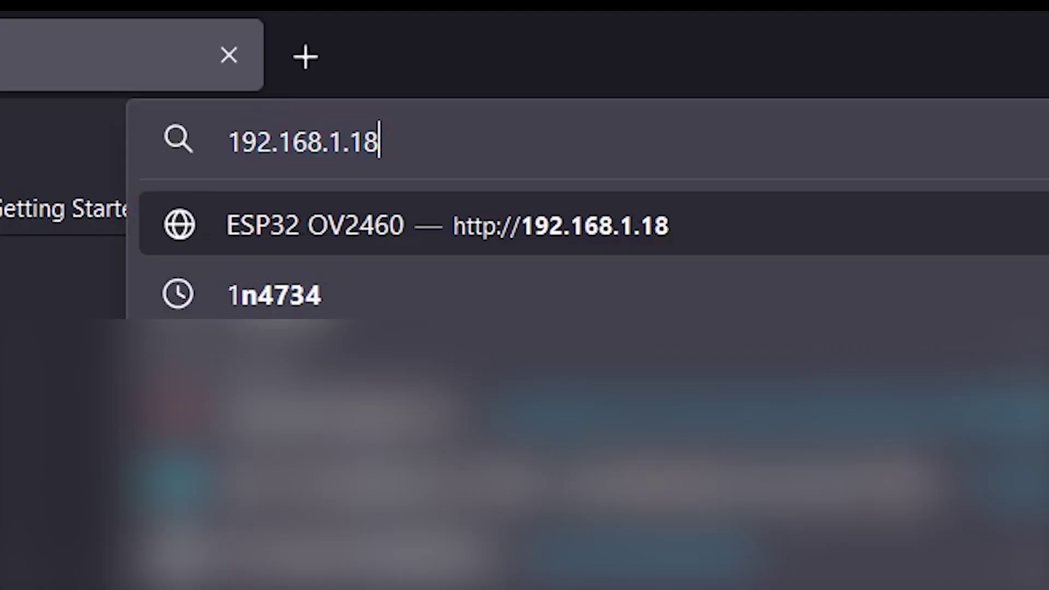
key("BackSpace")
type("50")
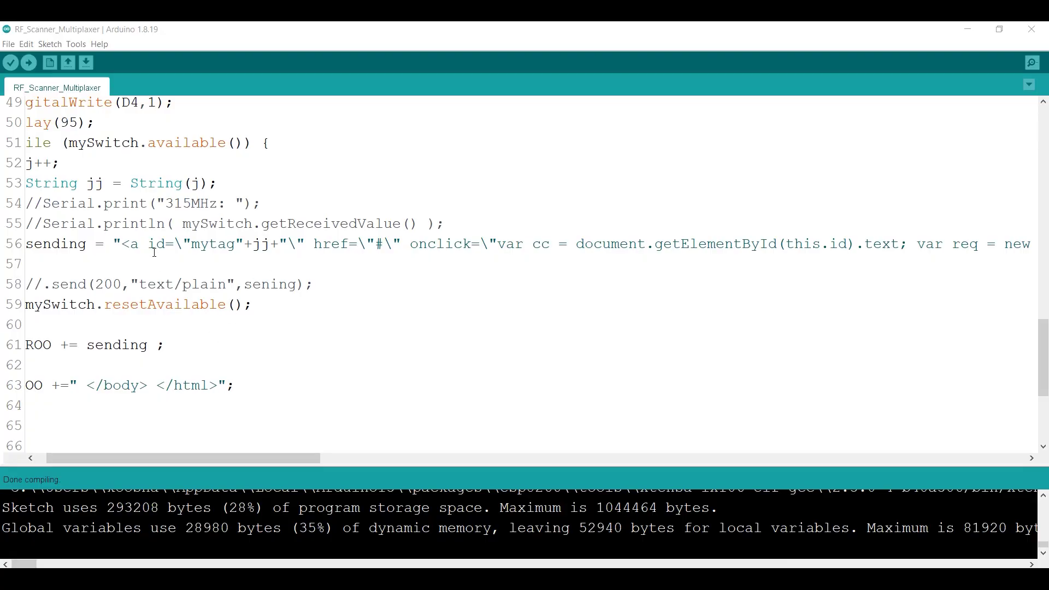
Step: Select the id="mytag"+jj attribute on line 56, then click the first code link to show 6319649
left_click_drag(149, 244, 156, 243)
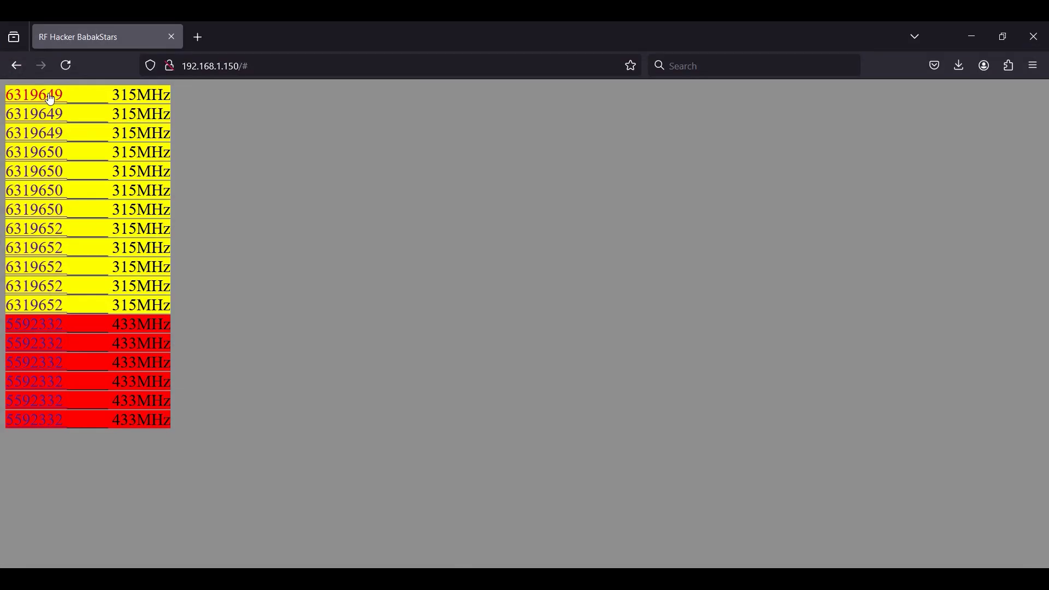
left_click(50, 95)
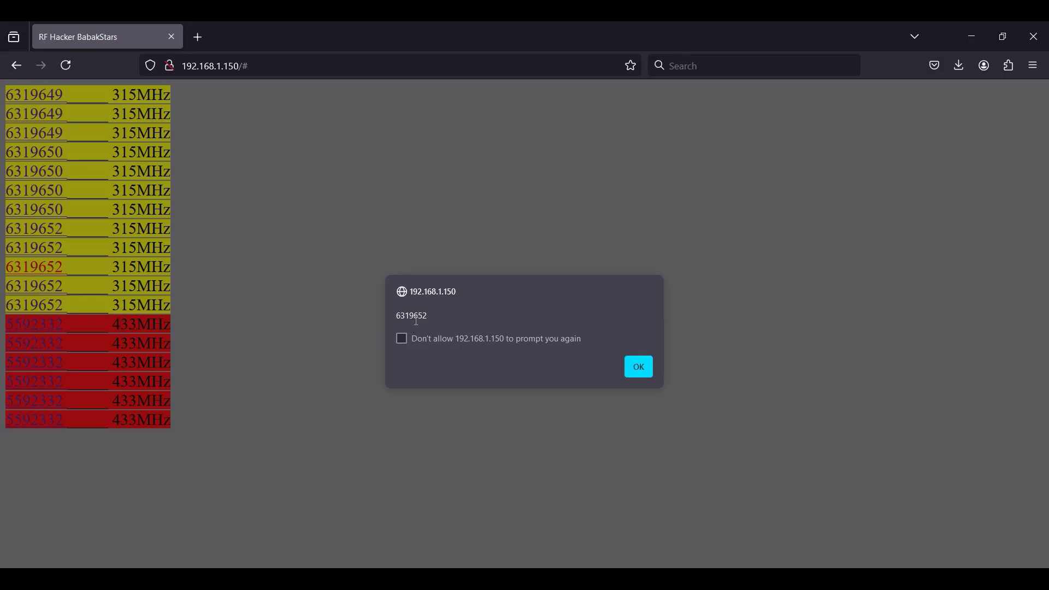
Step: Dismiss the first code's alert and test another 433 MHz code's popup
left_click(638, 368)
left_click(55, 385)
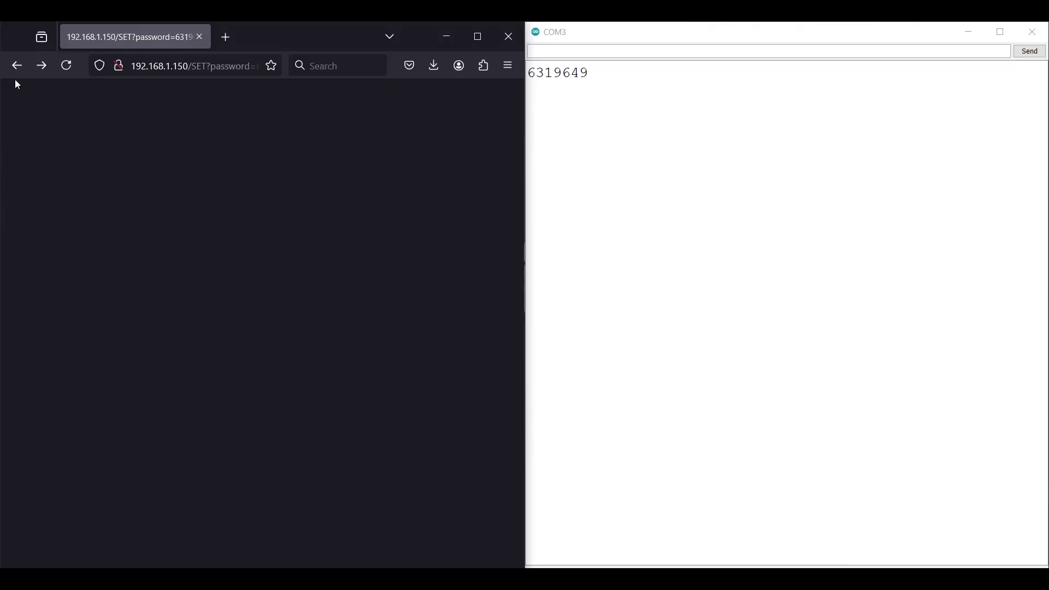
Step: Return to the code list, resend code 6319650, and go back to the list
left_click(17, 66)
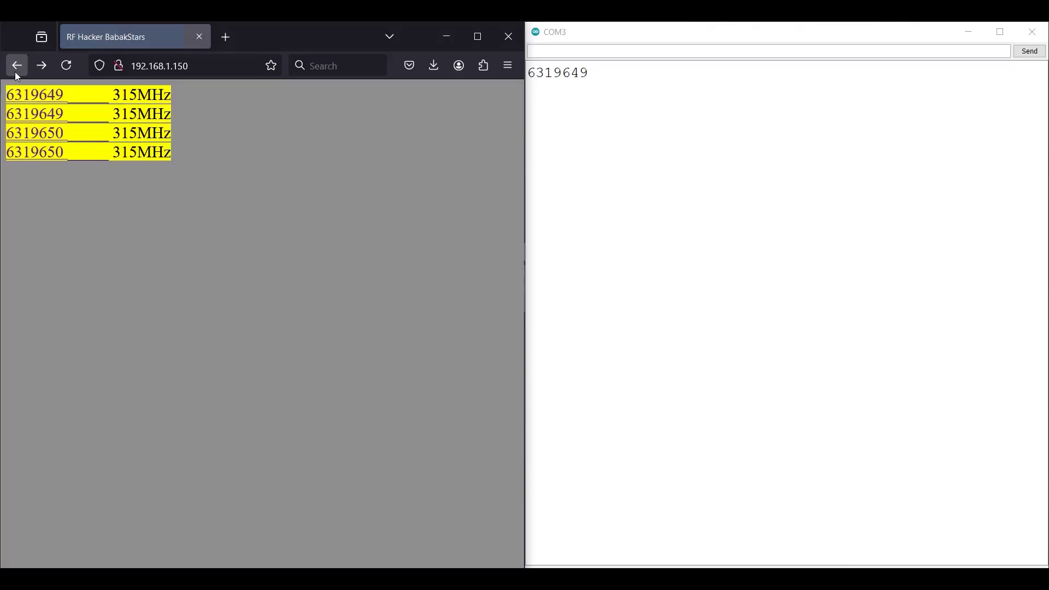
left_click(57, 154)
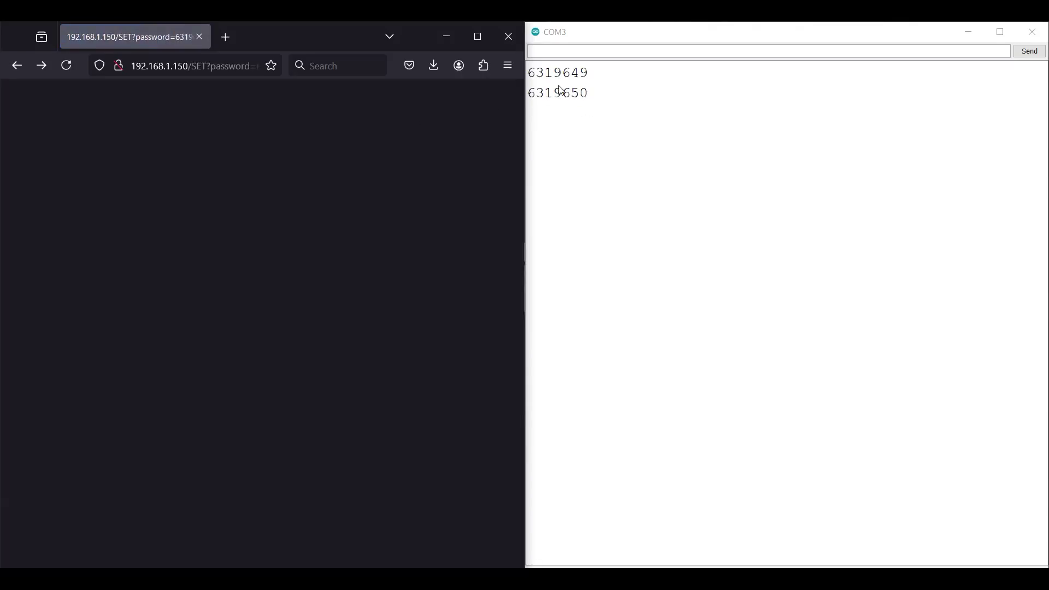
left_click(16, 66)
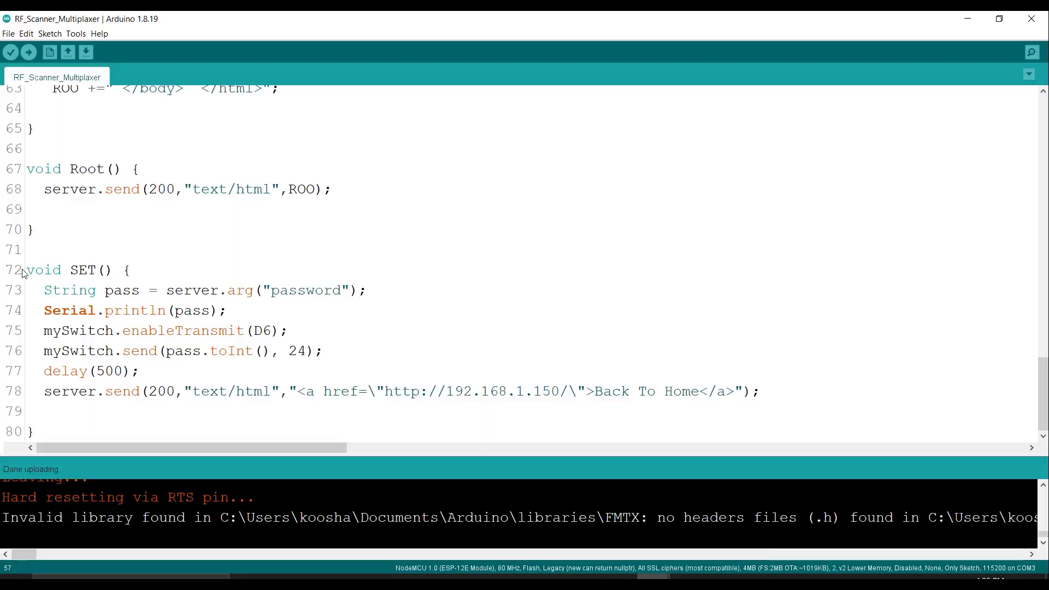
Step: Select the SET() handler code through its Back To Home link line
left_click_drag(26, 270, 214, 375)
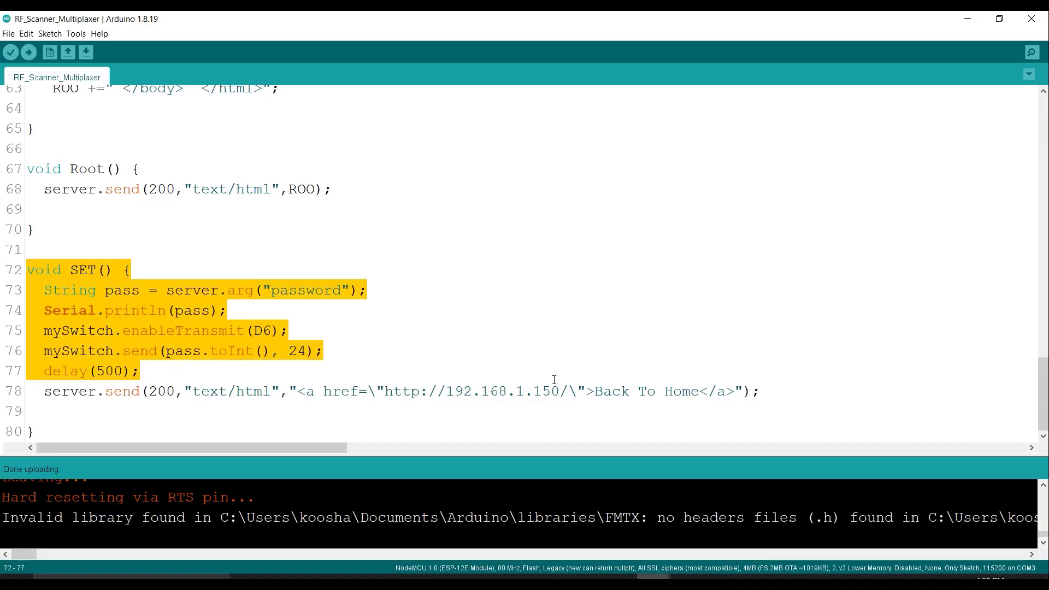
left_click_drag(554, 380, 728, 391)
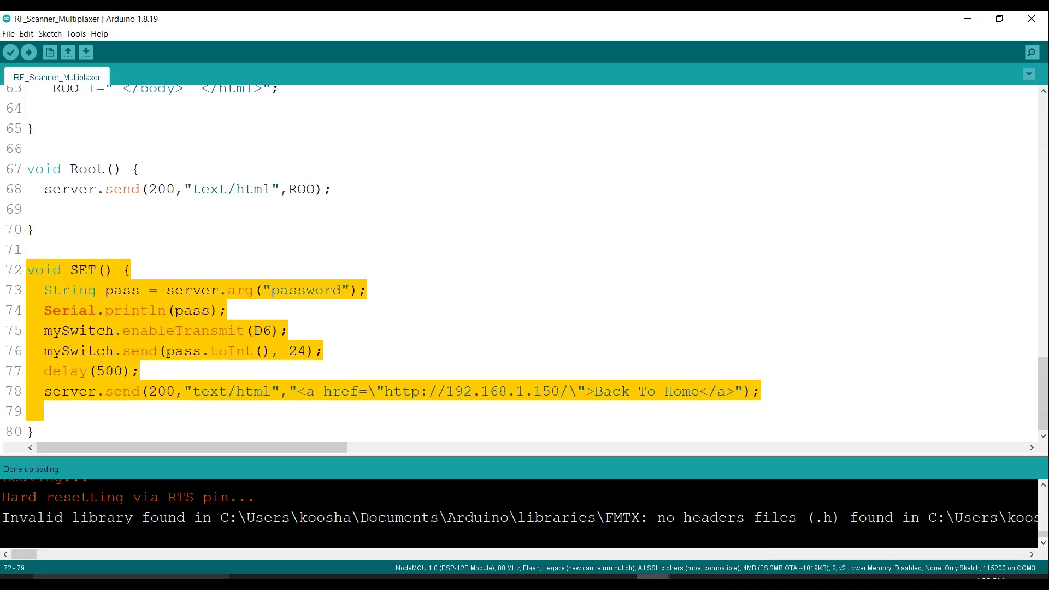